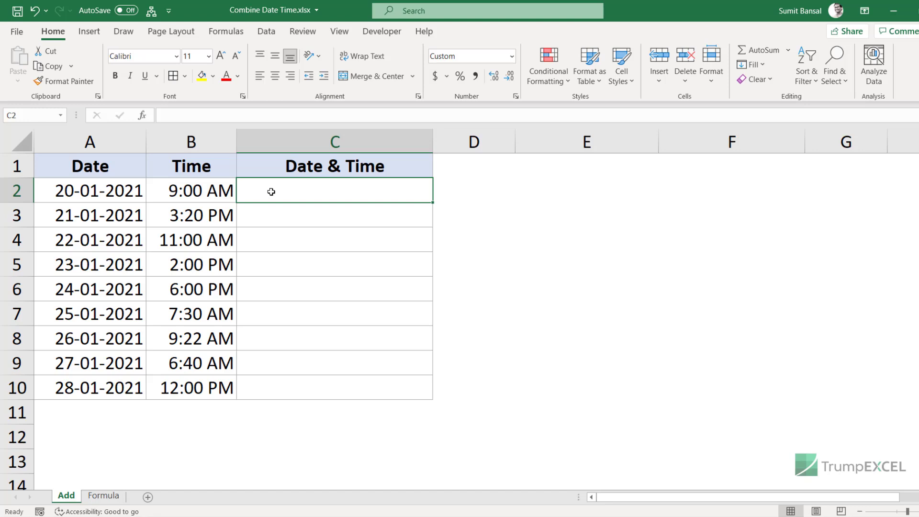
# Enter the formula =A2+B2 in cell C2 to add the date and time together.
pyautogui.write('=')
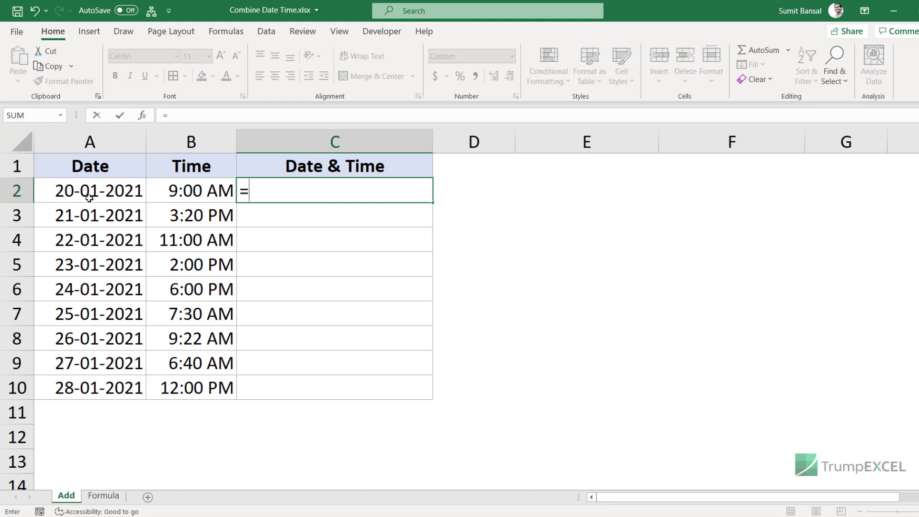
pyautogui.click(91, 194)
pyautogui.write('+')
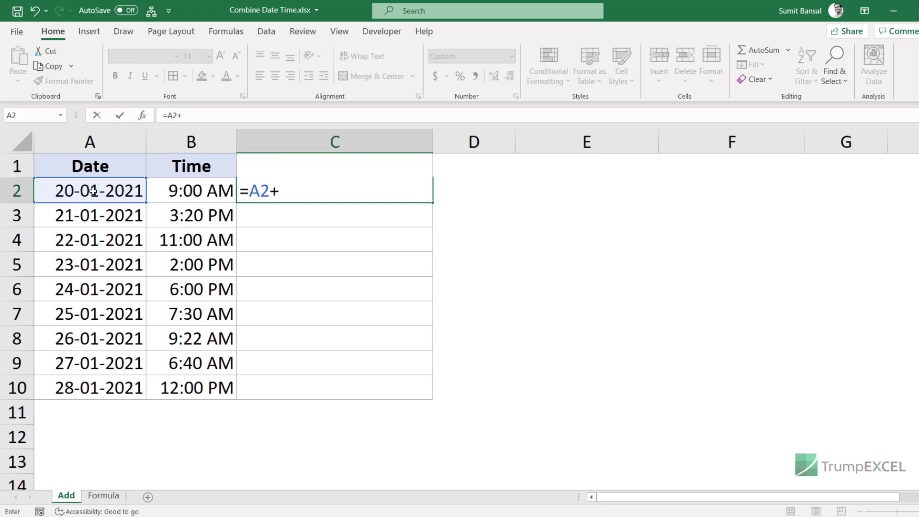
pyautogui.click(191, 190)
pyautogui.press('Return')
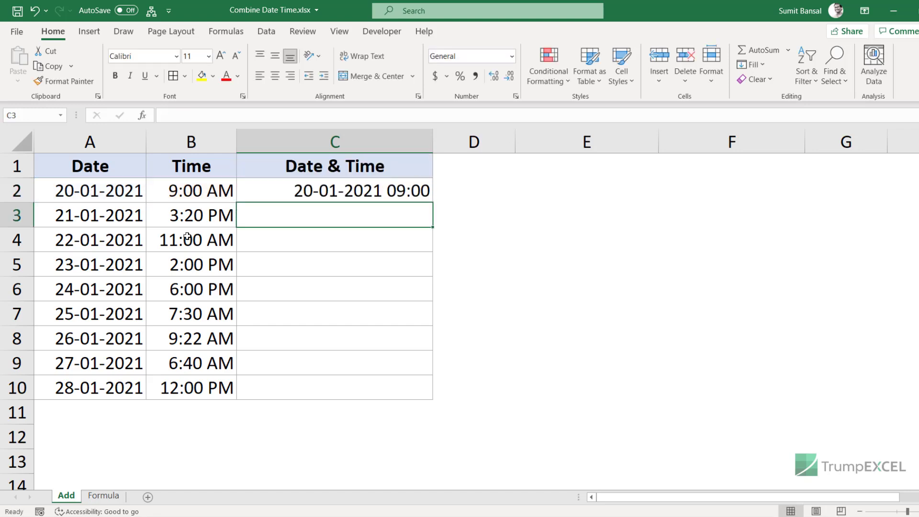
# Fill the addition formula from C2 down through C10.
pyautogui.click(331, 195)
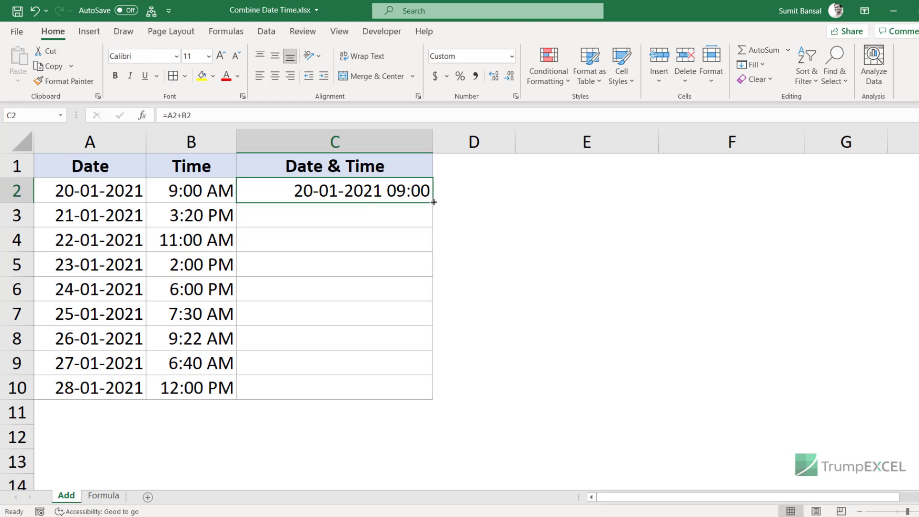
pyautogui.doubleClick(433, 201)
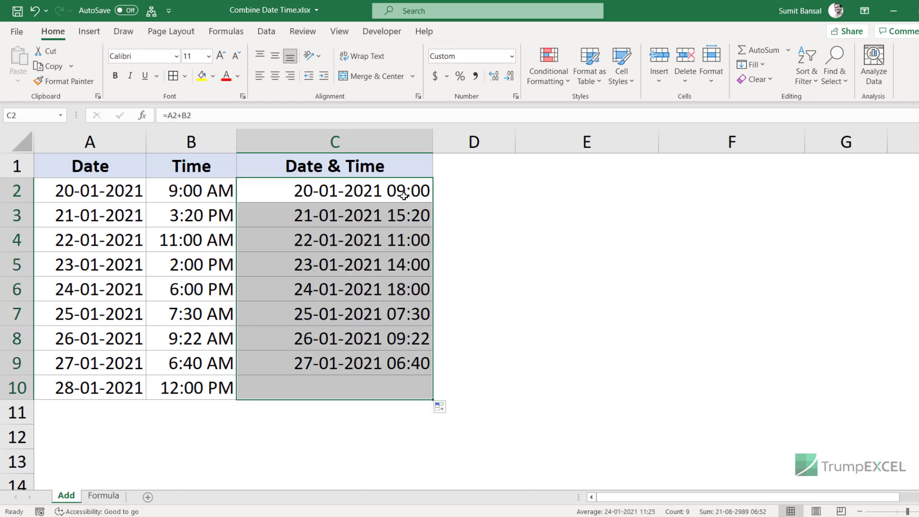
pyautogui.click(307, 192)
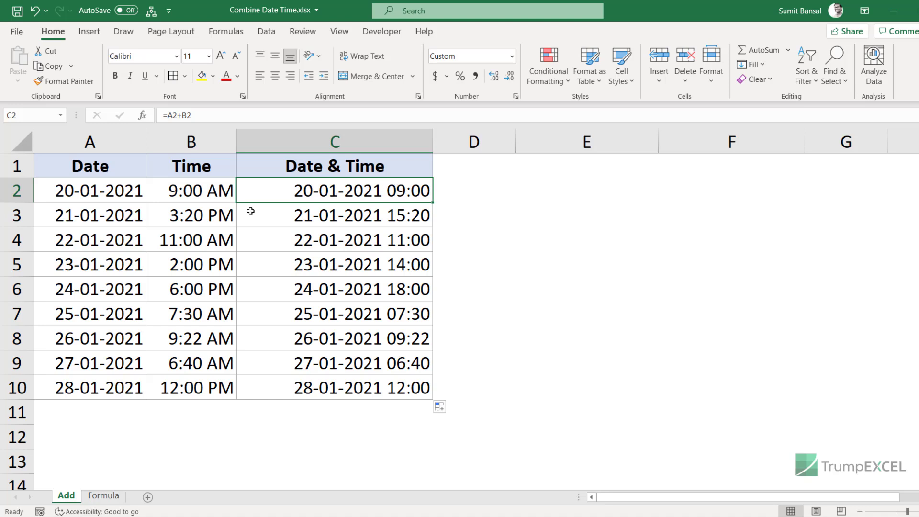
pyautogui.click(197, 217)
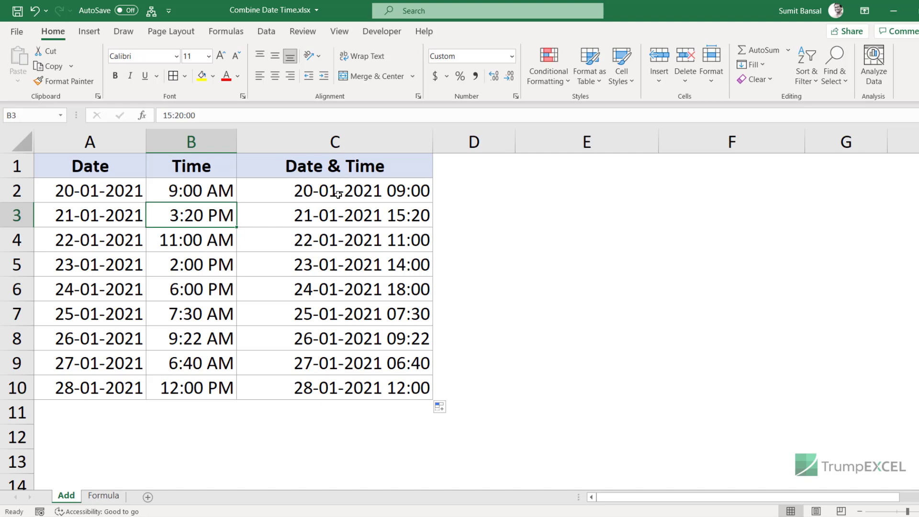
# Apply the custom number format dd-mm-yyyy hh:mm AM/PM to cells C2:C10.
pyautogui.moveTo(336, 192); pyautogui.dragTo(331, 385)
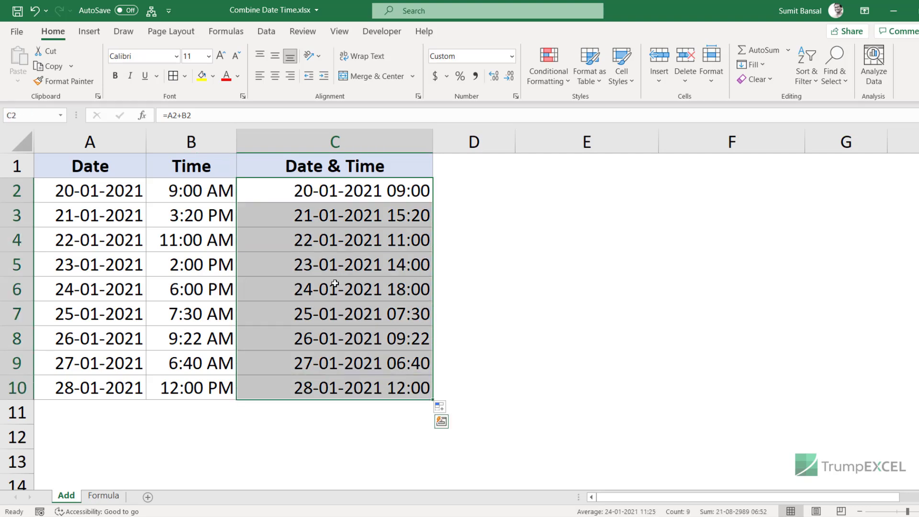
pyautogui.hotkey('ctrl', '1')
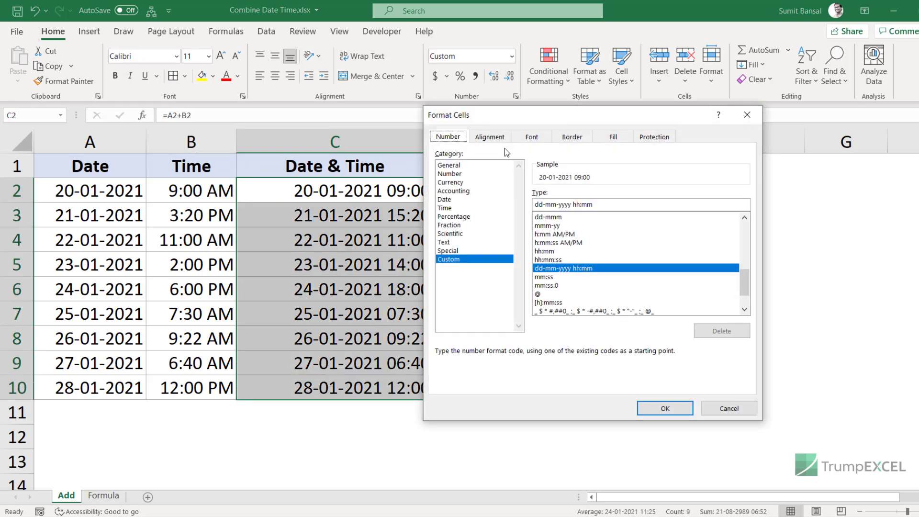
pyautogui.moveTo(506, 119); pyautogui.dragTo(550, 116)
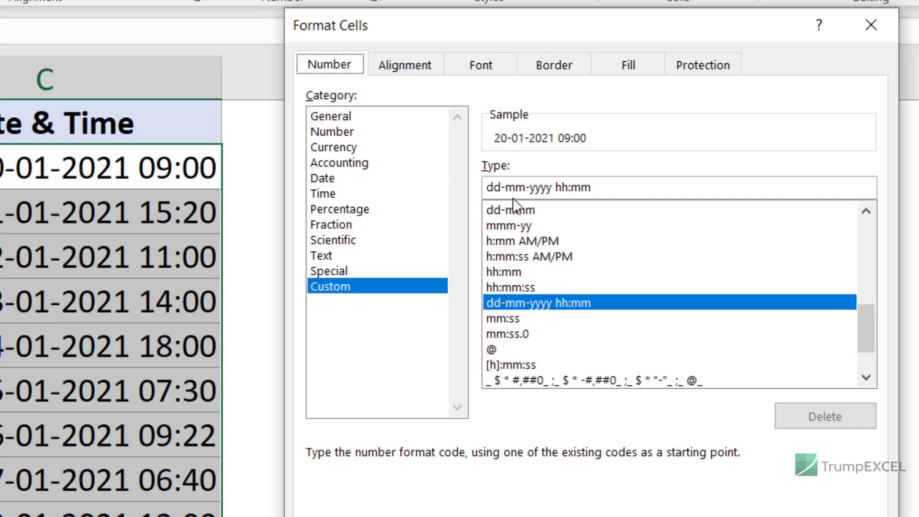
pyautogui.click(605, 186)
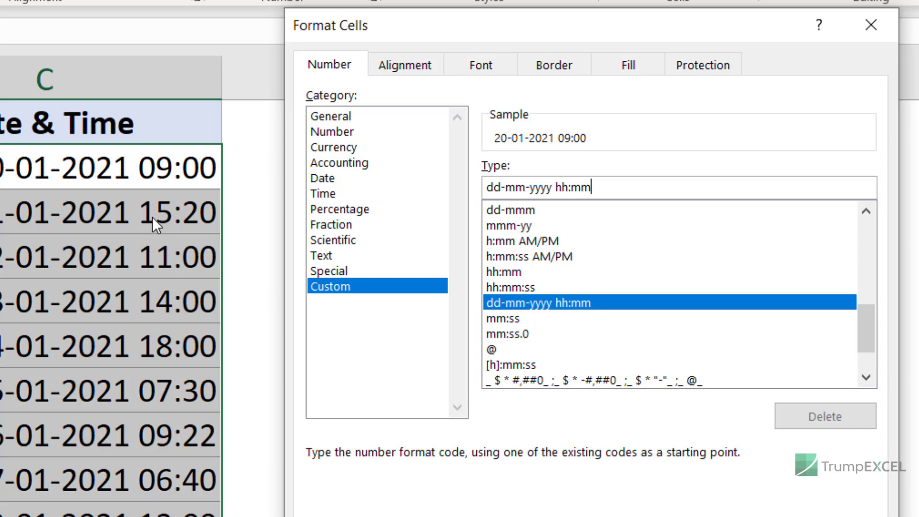
pyautogui.write('AM')
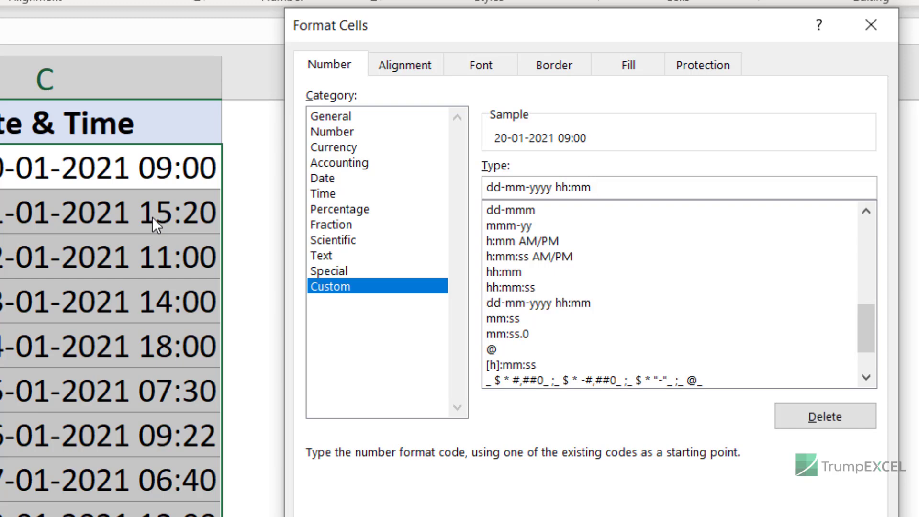
pyautogui.write('/PM')
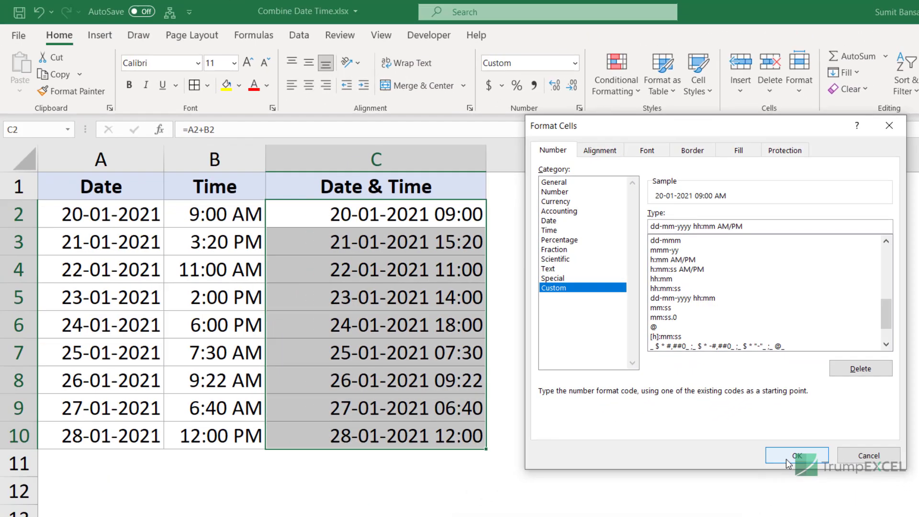
pyautogui.press('Return')
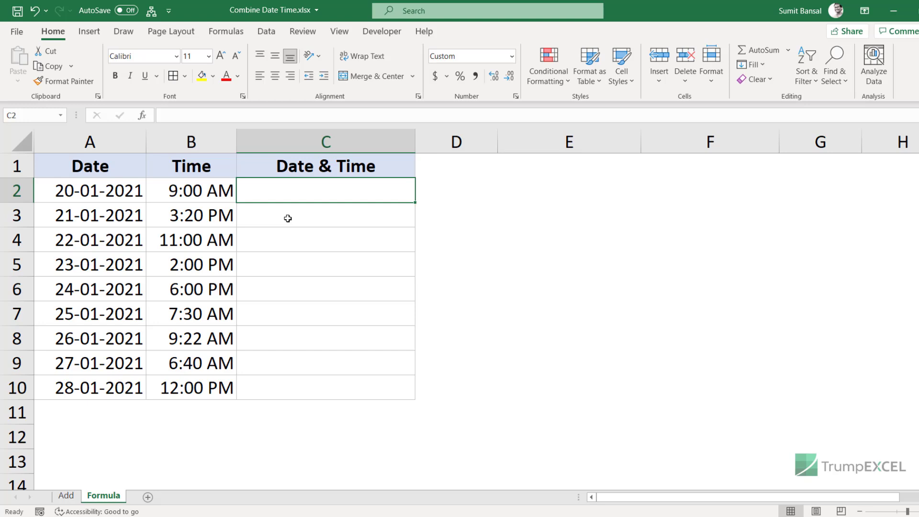
# In C2 of the Formula sheet, begin a CONCAT formula with TEXT(A2,"dd-mm-yyyy") as its first argument.
pyautogui.write('=conc')
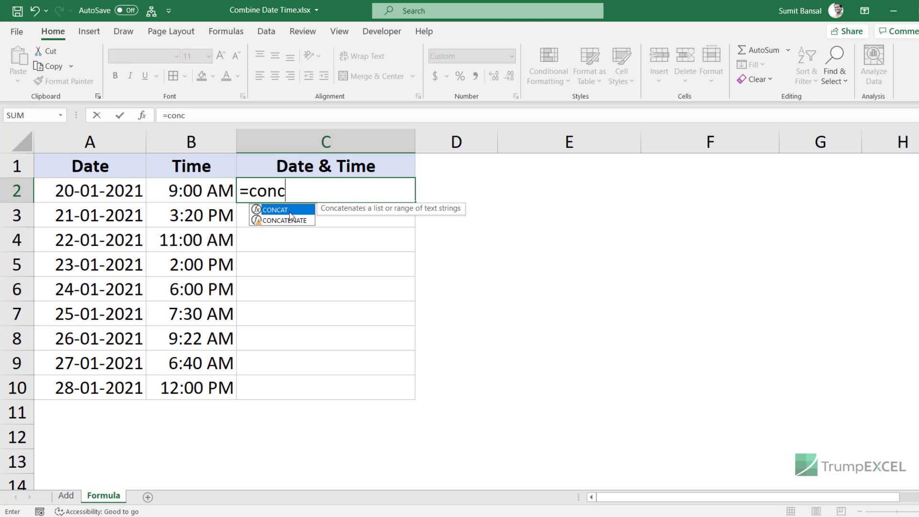
pyautogui.press('Tab')
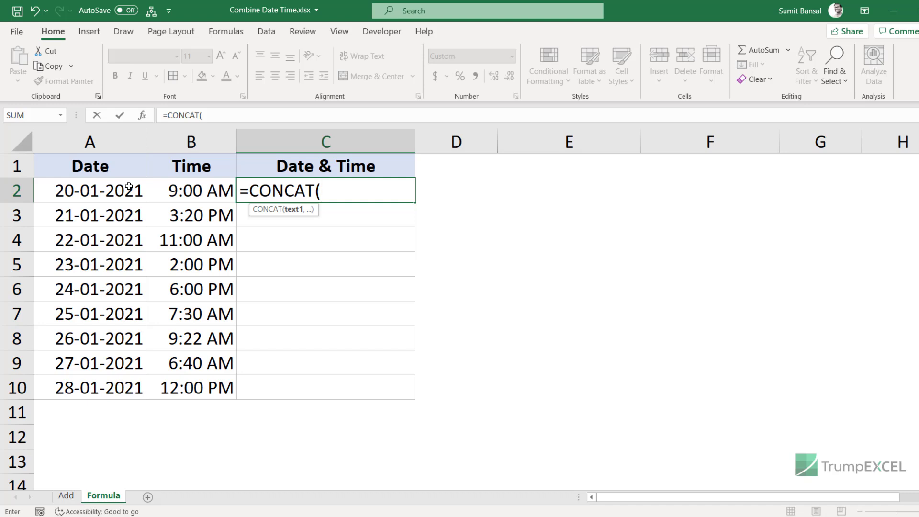
pyautogui.write('Text(')
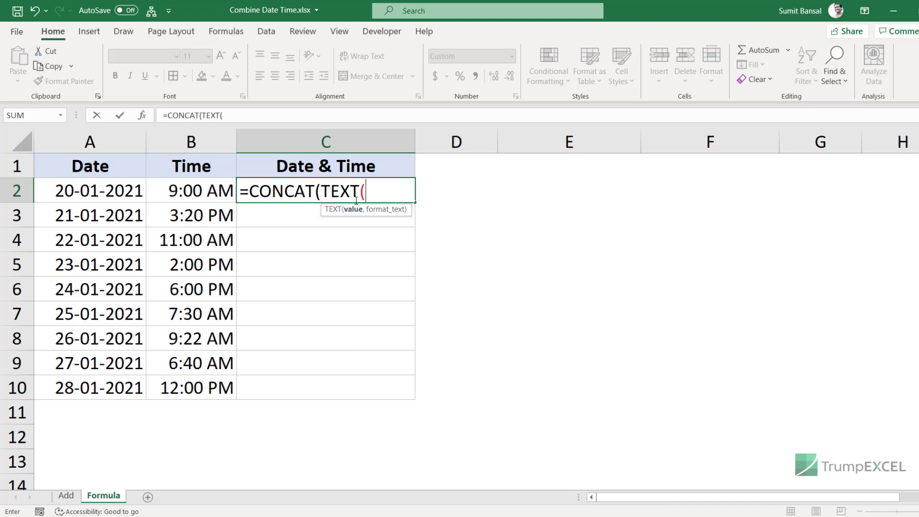
pyautogui.click(92, 187)
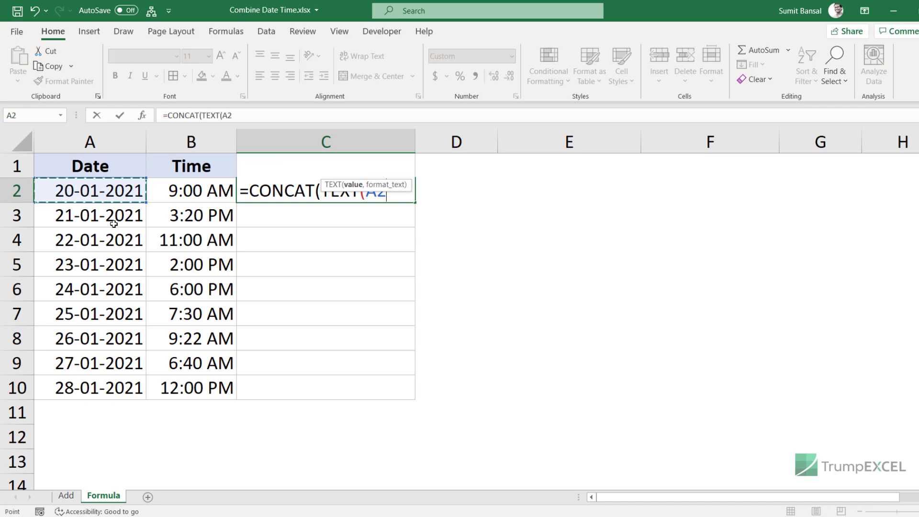
pyautogui.write(',')
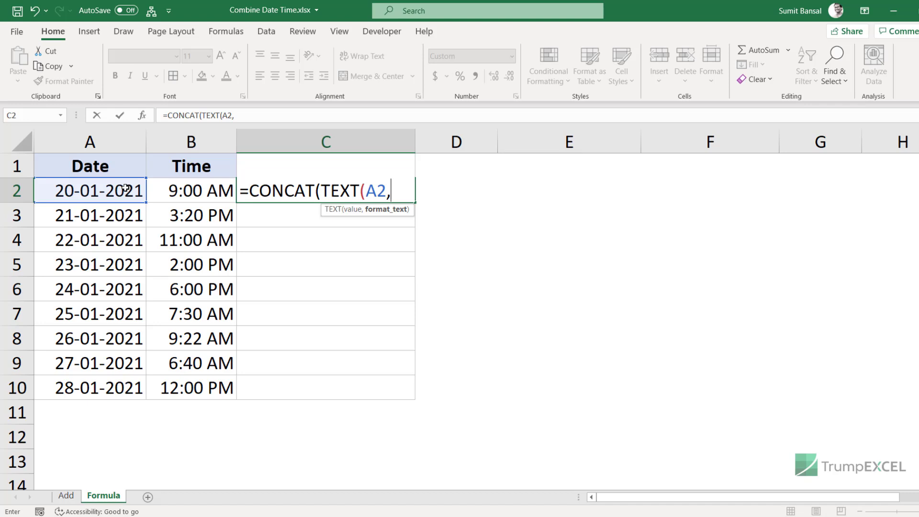
pyautogui.write('"dd-mm-y')
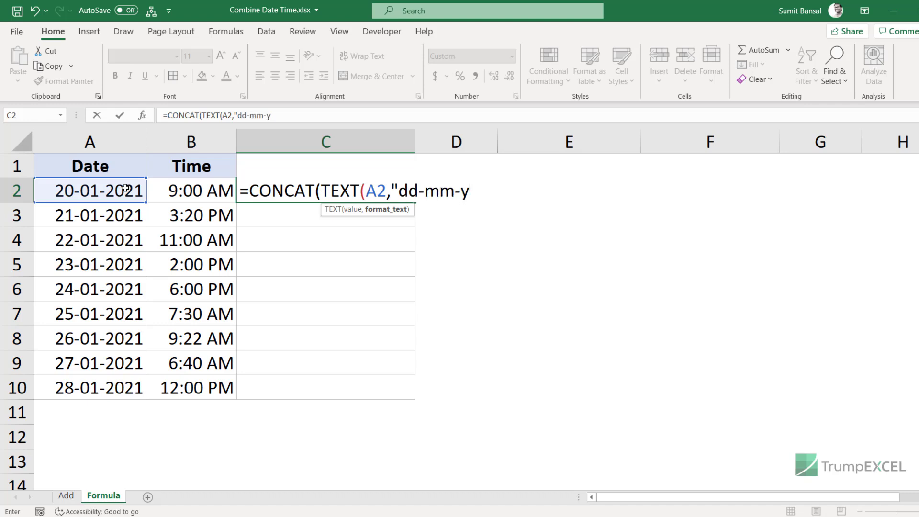
pyautogui.write('yyy"),')
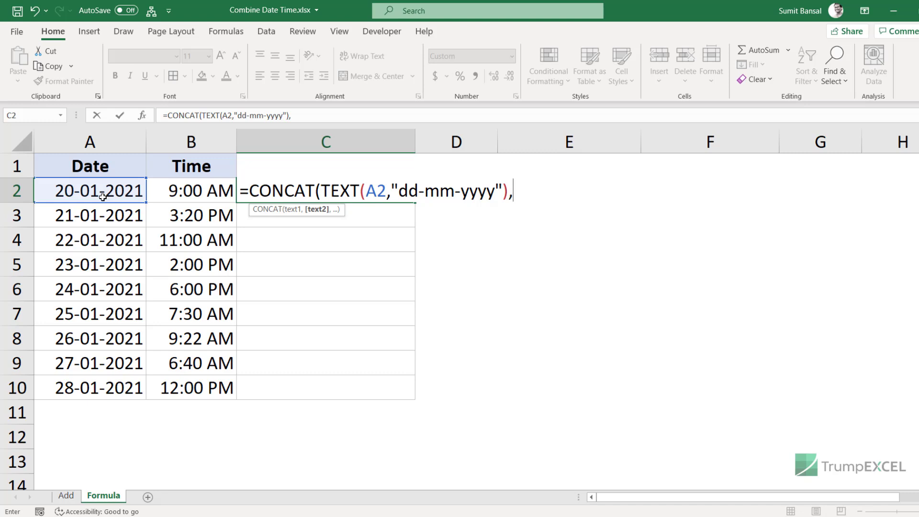
# Complete the CONCAT formula in C2 with a " " separator and TEXT(B2,"hh:mm AM/PM").
pyautogui.write('" ",Tex')
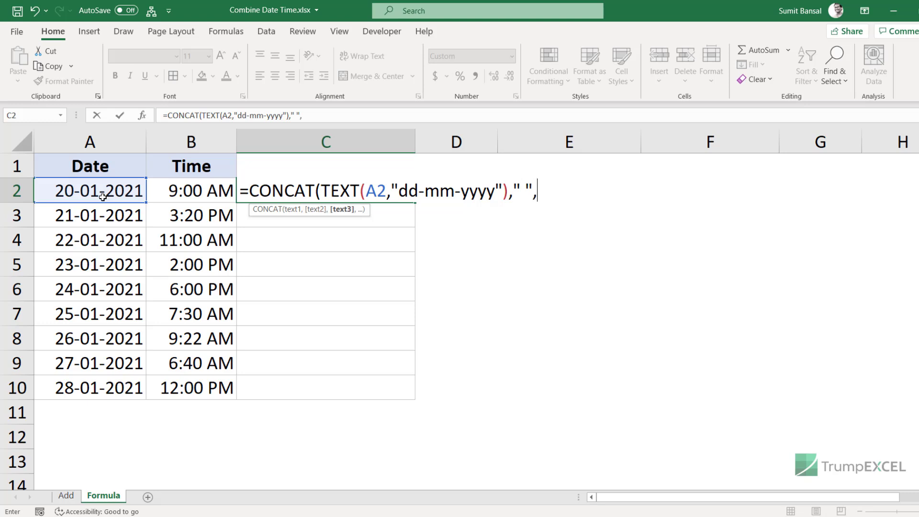
pyautogui.press('Tab')
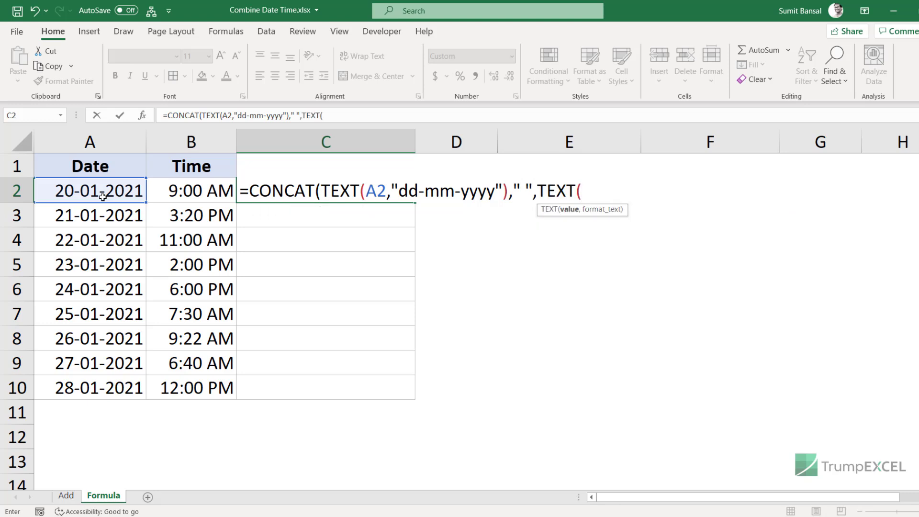
pyautogui.click(182, 189)
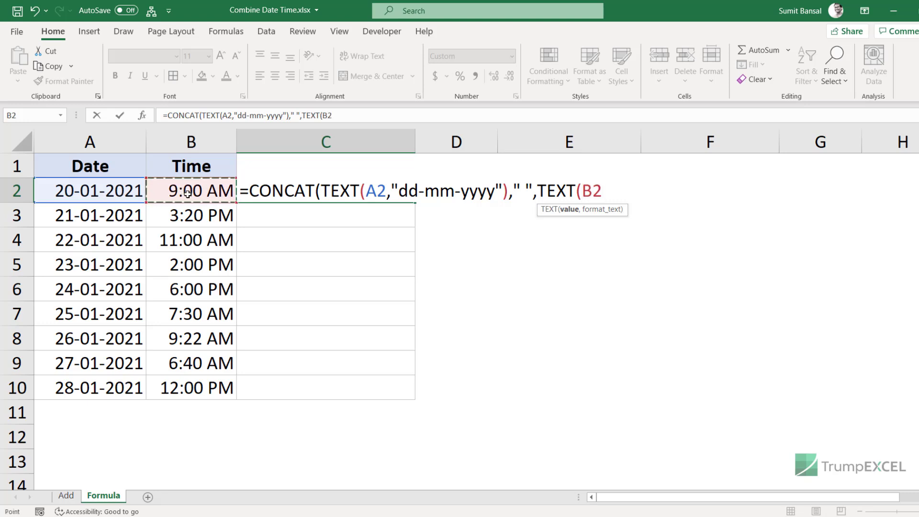
pyautogui.write(',')
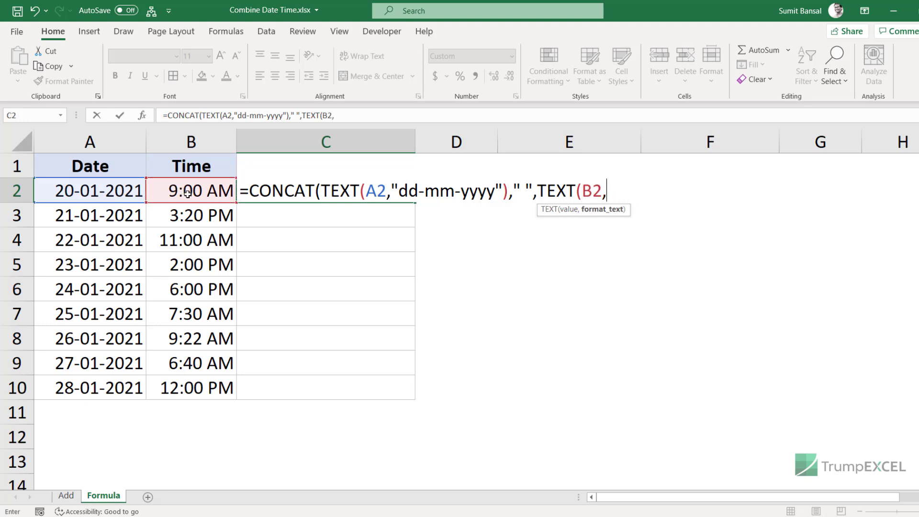
pyautogui.write('"hh:mm')
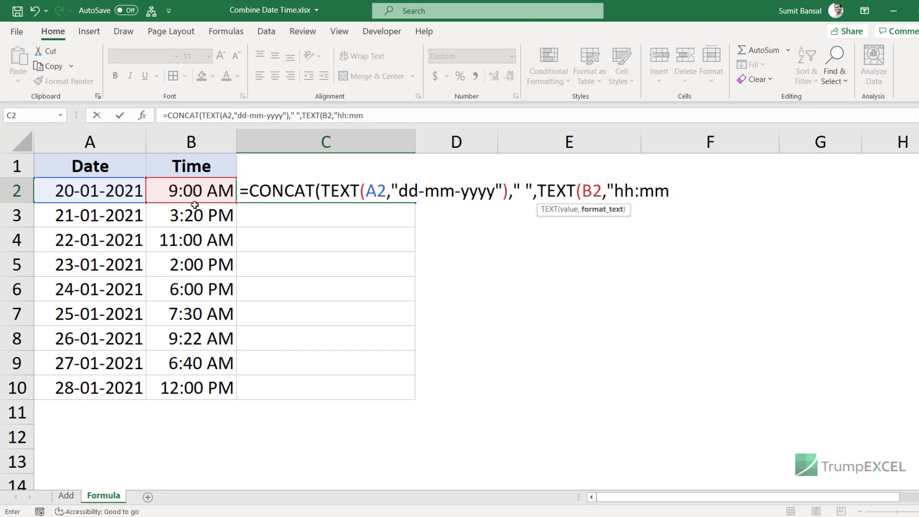
pyautogui.write('AM/PM"))')
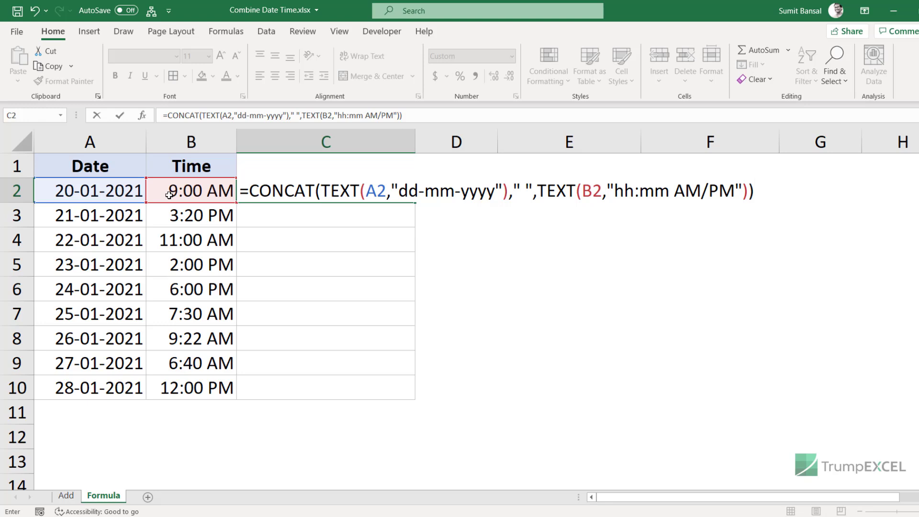
pyautogui.press('Return')
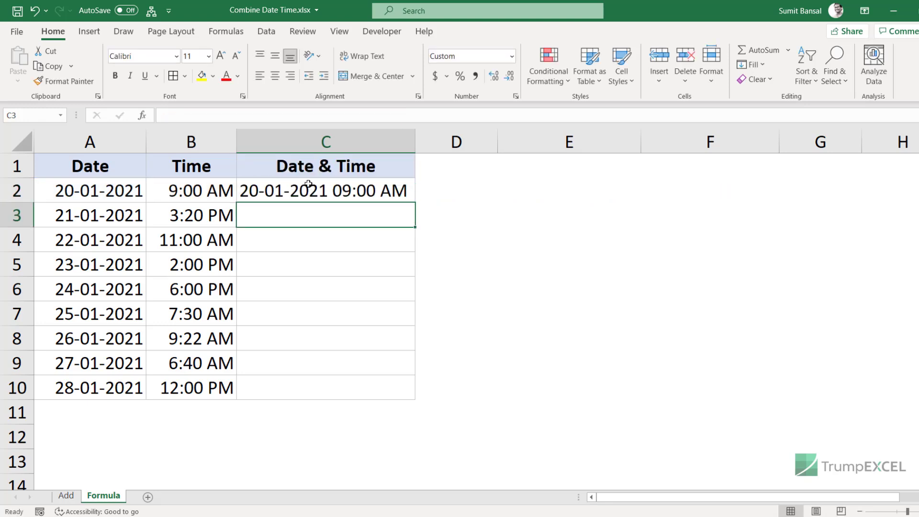
# Fill the CONCAT formula from C2 down through C10 and check C2's number format settings.
pyautogui.click(308, 184)
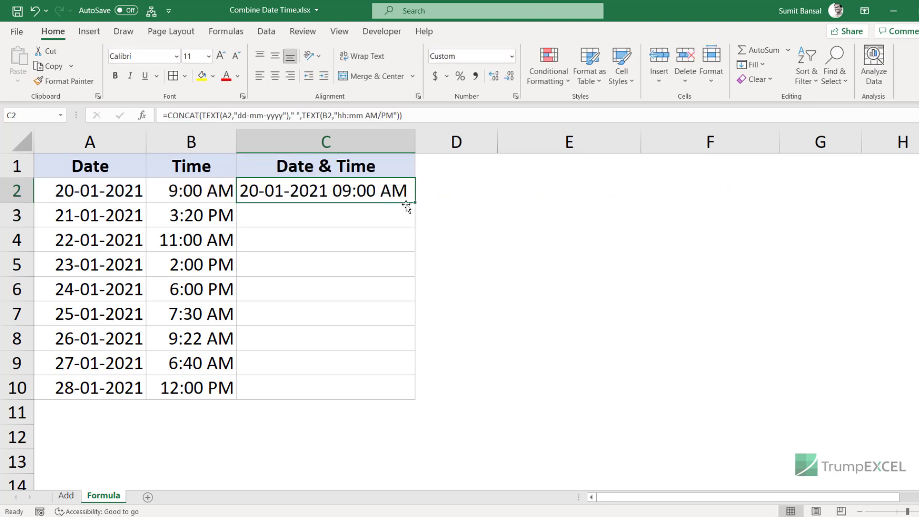
pyautogui.doubleClick(414, 203)
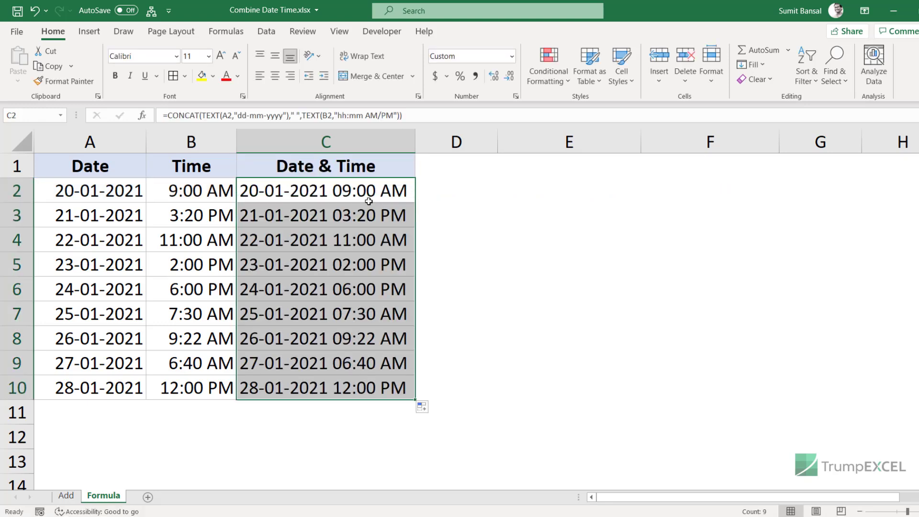
pyautogui.click(365, 192)
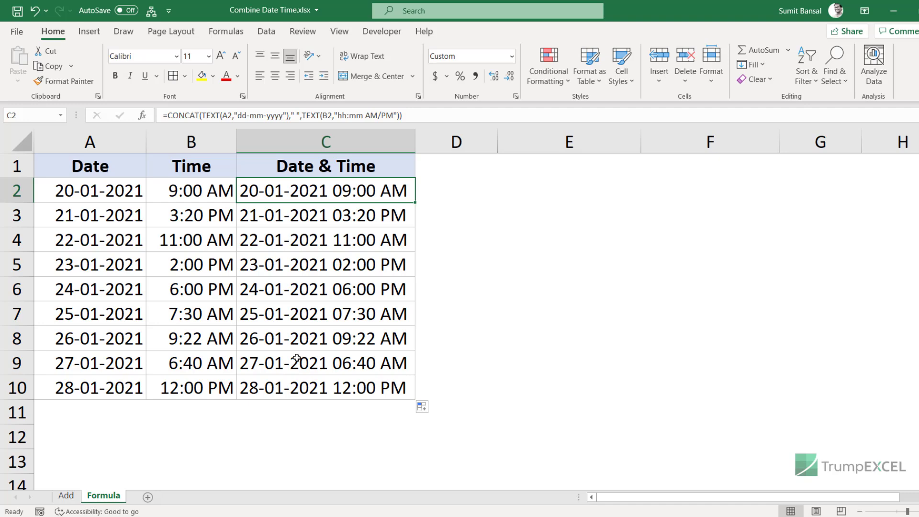
pyautogui.hotkey('ctrl', '1')
pyautogui.press('Escape')
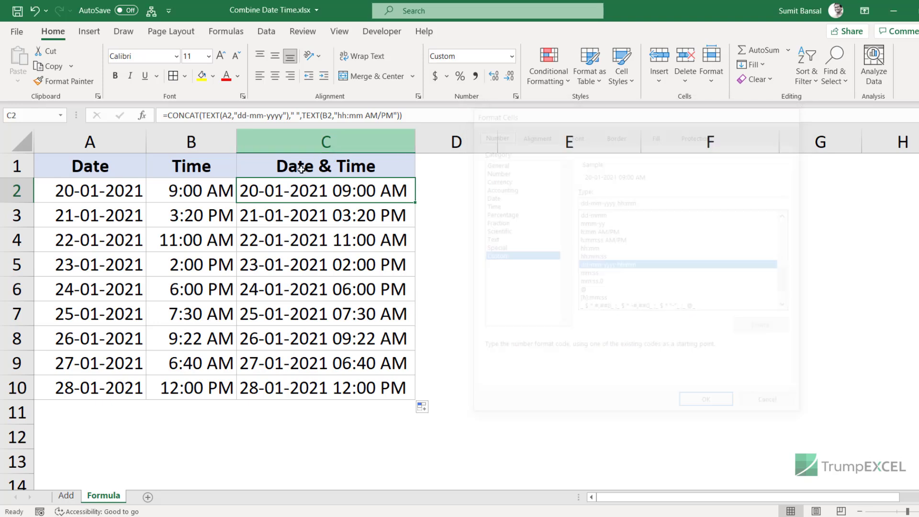
# Insert the text "Date: " as a new first argument of the CONCAT formula in C2.
pyautogui.press('F2')
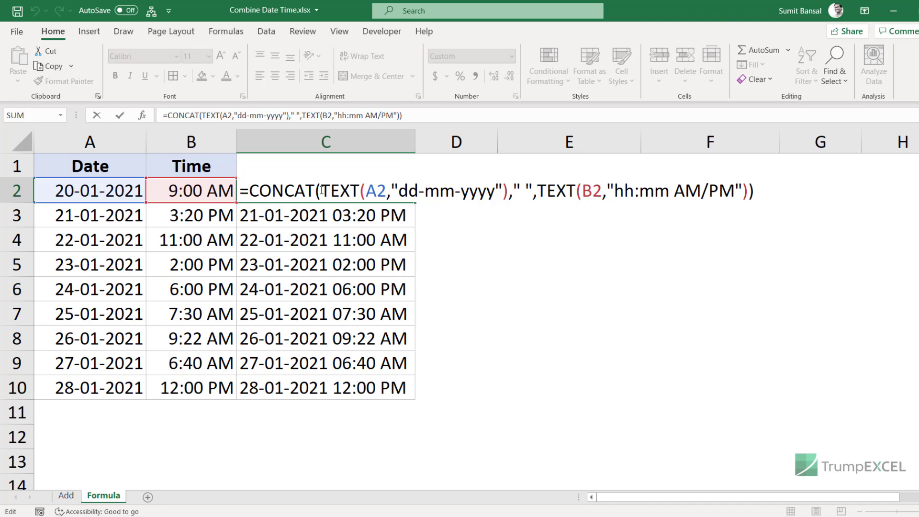
pyautogui.click(322, 190)
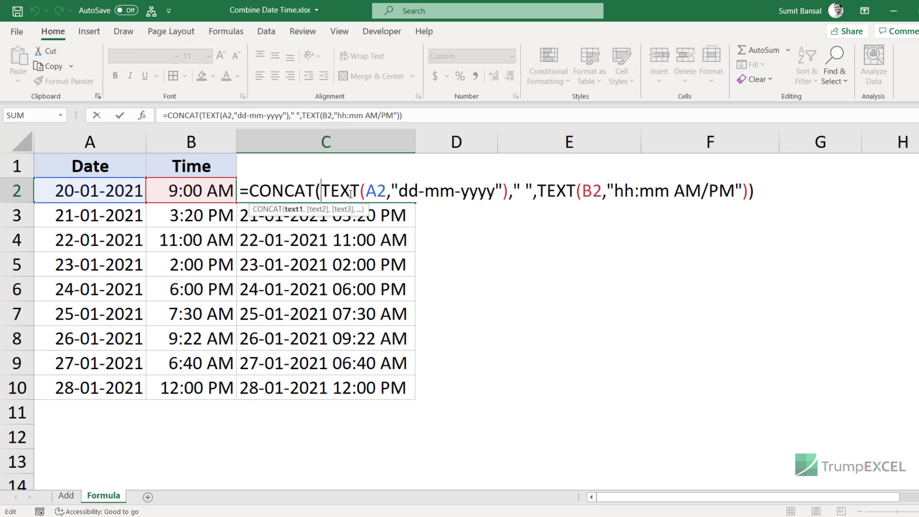
pyautogui.write('D')
pyautogui.press('BackSpace')
pyautogui.write('"Date:",')
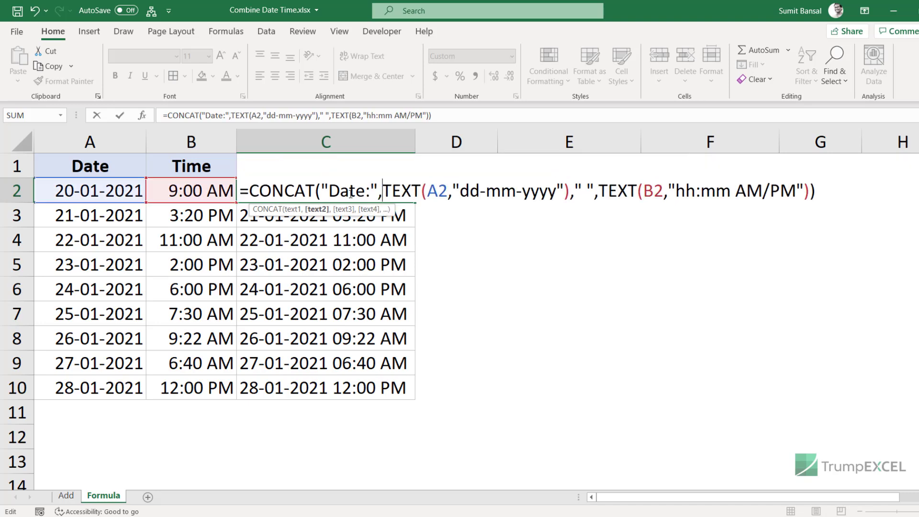
pyautogui.press('Left')
pyautogui.press('Left')
# Add "Time: " as a separate argument before TEXT(B2,"hh:mm AM/PM") in C2's CONCAT formula and commit it.
pyautogui.press('Right')
pyautogui.press('Right')
pyautogui.press('Right')
pyautogui.press('Right')
pyautogui.press('Right')
pyautogui.press('Right')
pyautogui.press('Right')
pyautogui.press('Right')
pyautogui.press('Right')
pyautogui.press('Right')
pyautogui.press('Right')
pyautogui.press('Right')
pyautogui.press('Right')
pyautogui.press('Right')
pyautogui.press('Right')
pyautogui.press('Right')
pyautogui.press('Right')
pyautogui.press('Right')
pyautogui.press('Right')
pyautogui.press('Right')
pyautogui.press('Right')
pyautogui.press('Right')
pyautogui.press('Right')
pyautogui.press('Right')
pyautogui.press('Right')
pyautogui.press('Right')
pyautogui.press('Right')
pyautogui.press('Right')
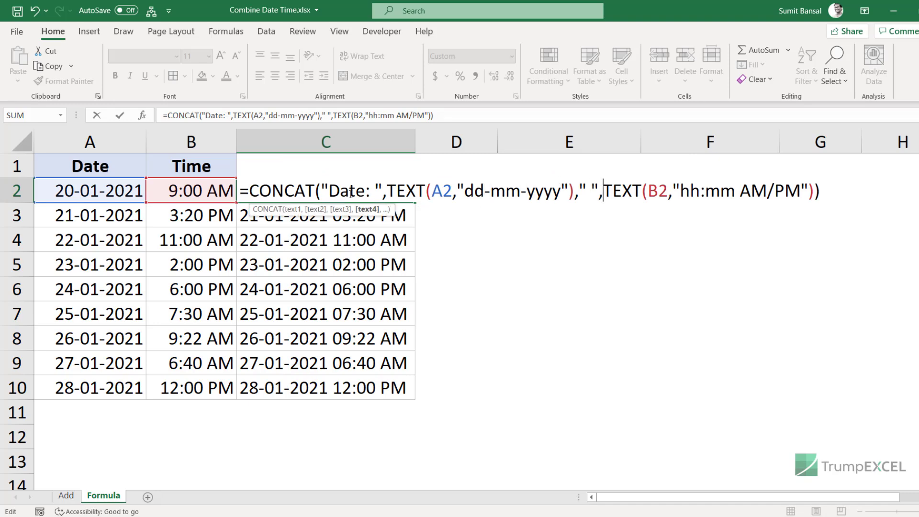
pyautogui.write('Time')
pyautogui.press('BackSpace')
pyautogui.press('BackSpace')
pyautogui.press('BackSpace')
pyautogui.press('BackSpace')
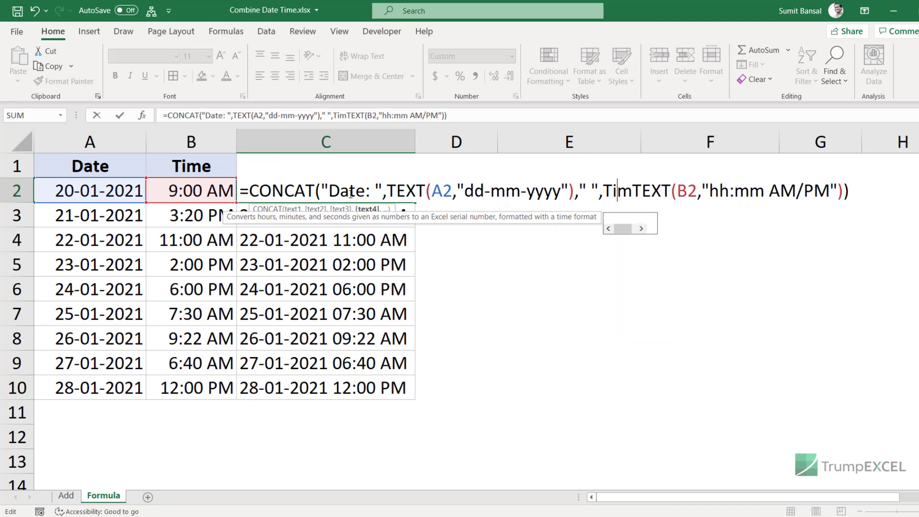
pyautogui.write('"Time: "')
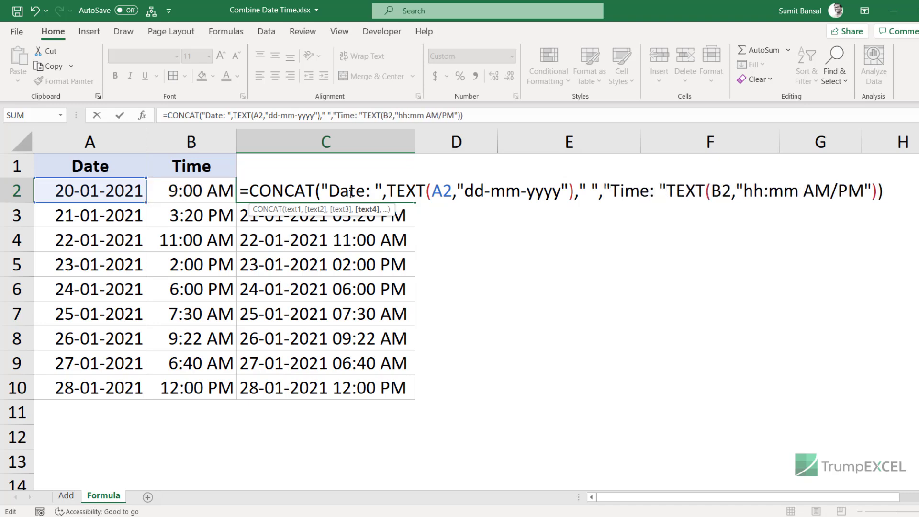
pyautogui.write(',')
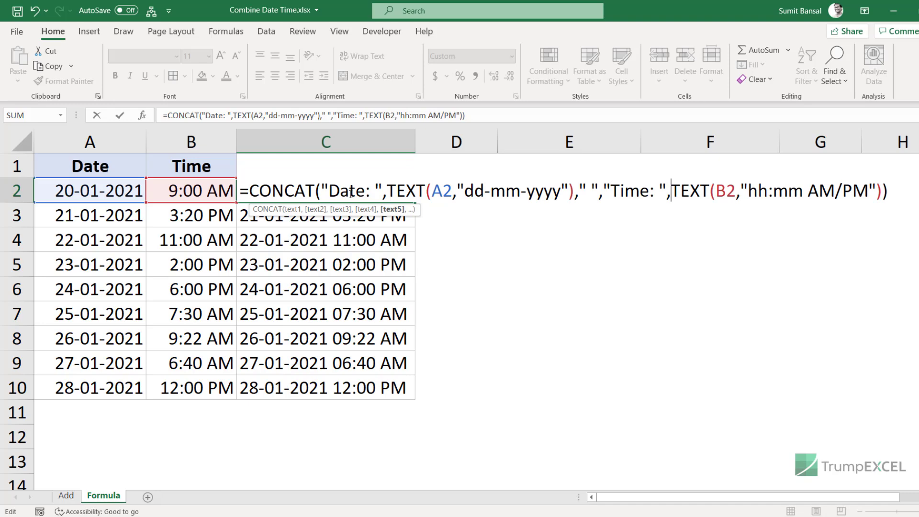
pyautogui.press('Return')
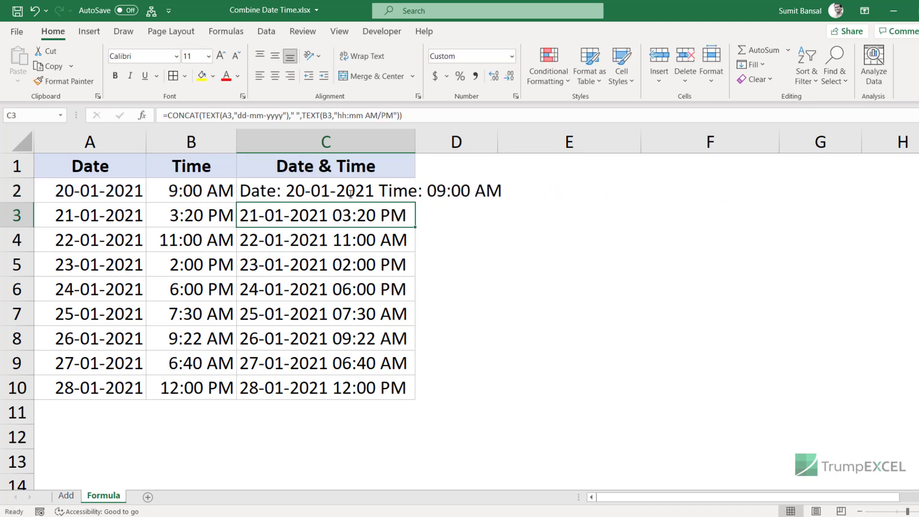
# Autofit column C to its contents and fill the labelled formula from C2 down through C10.
pyautogui.doubleClick(415, 142)
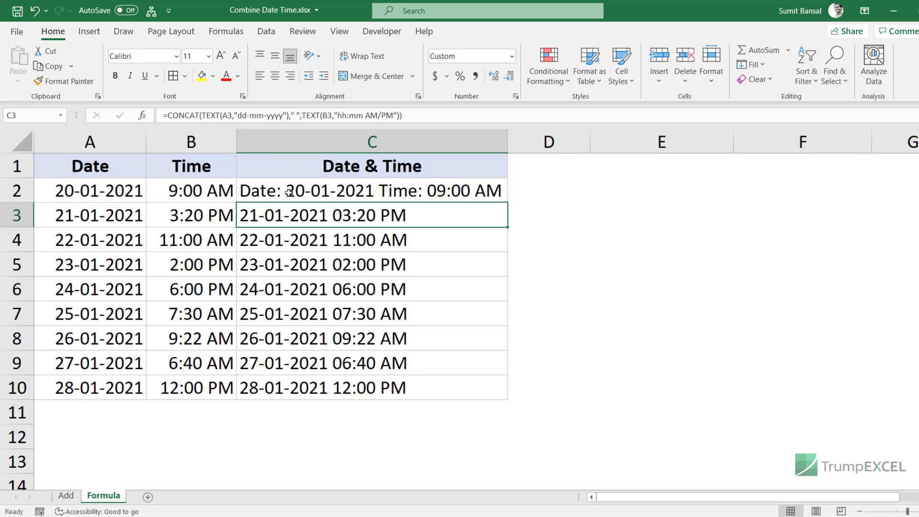
pyautogui.click(288, 193)
pyautogui.doubleClick(507, 203)
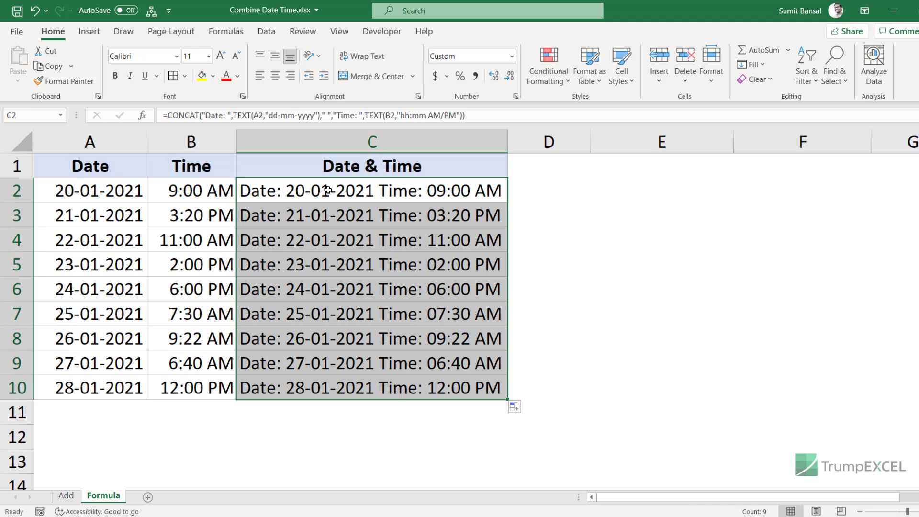
# Remove the day part from C2's date format so it reads "mm-yyyy", and fill the formula down through C10.
pyautogui.press('F2')
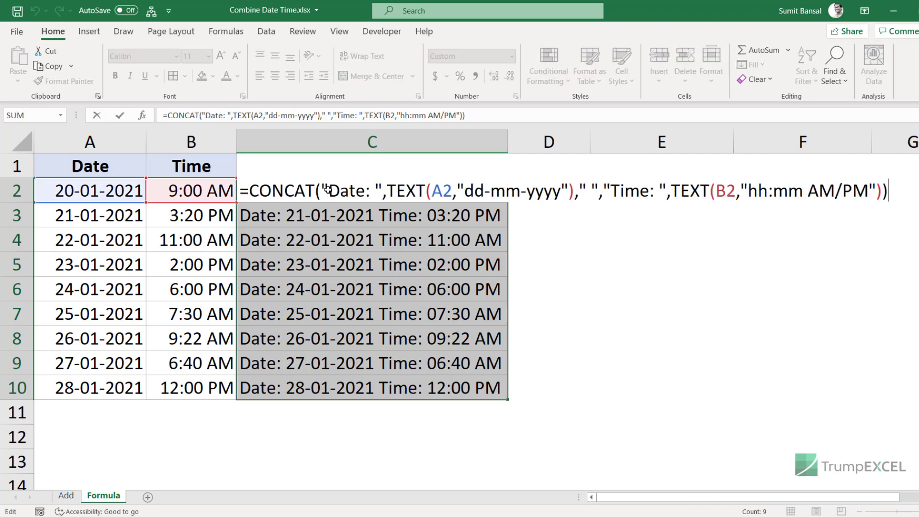
pyautogui.moveTo(464, 190); pyautogui.dragTo(491, 190)
pyautogui.press('BackSpace')
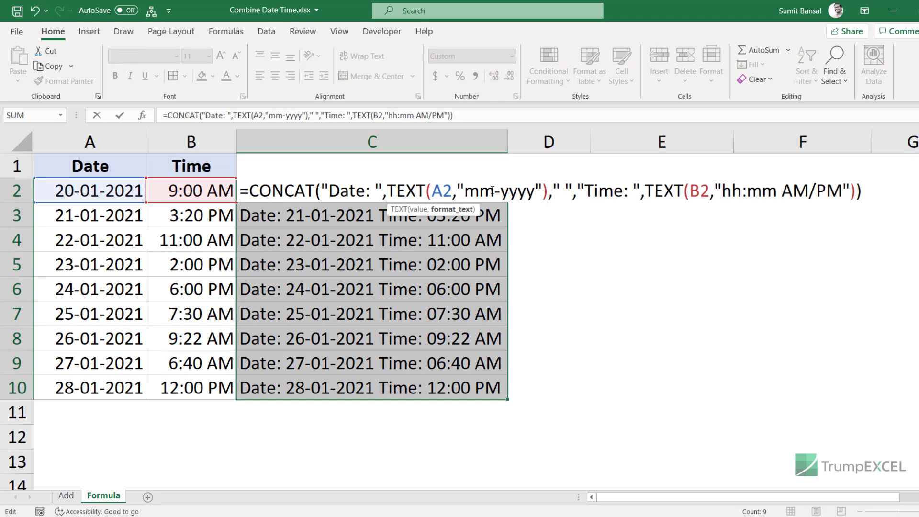
pyautogui.press('Return')
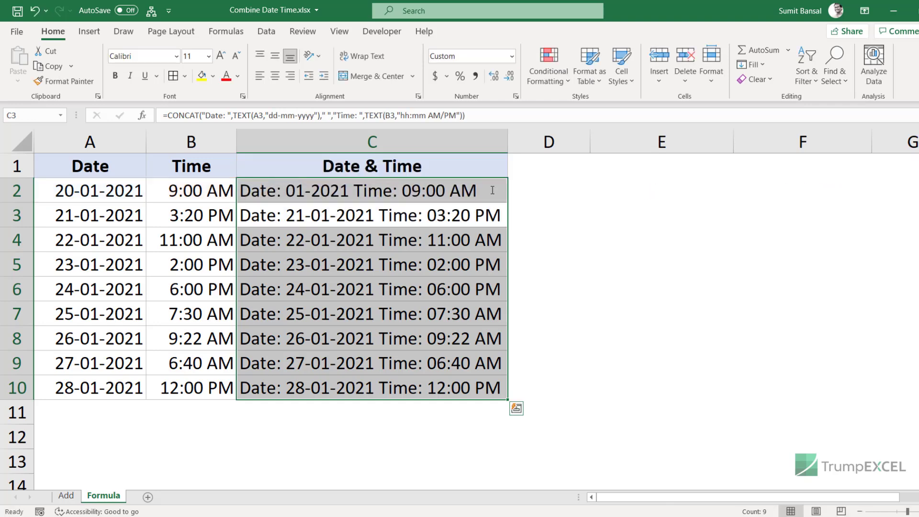
pyautogui.click(492, 190)
pyautogui.doubleClick(508, 204)
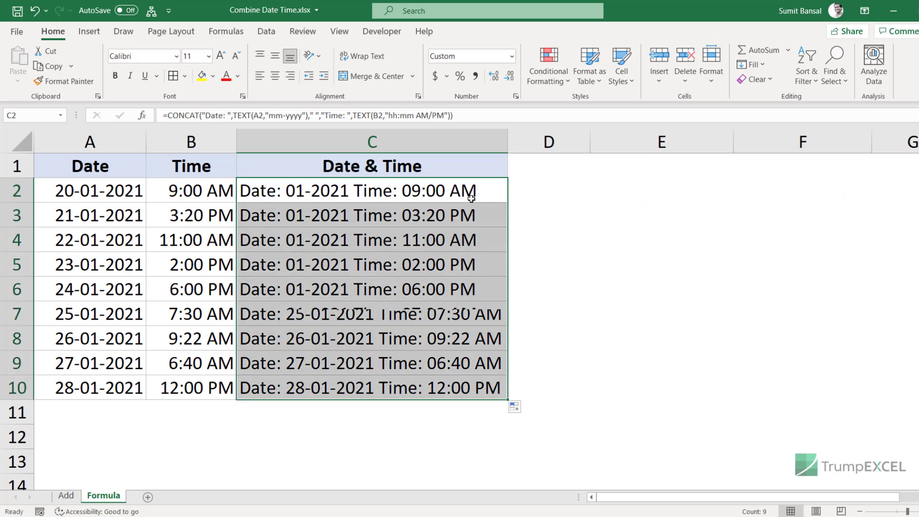
# Change the date format in C2's formula to "mmm-yyyy" and fill it down through C10.
pyautogui.doubleClick(423, 190)
pyautogui.click(496, 191)
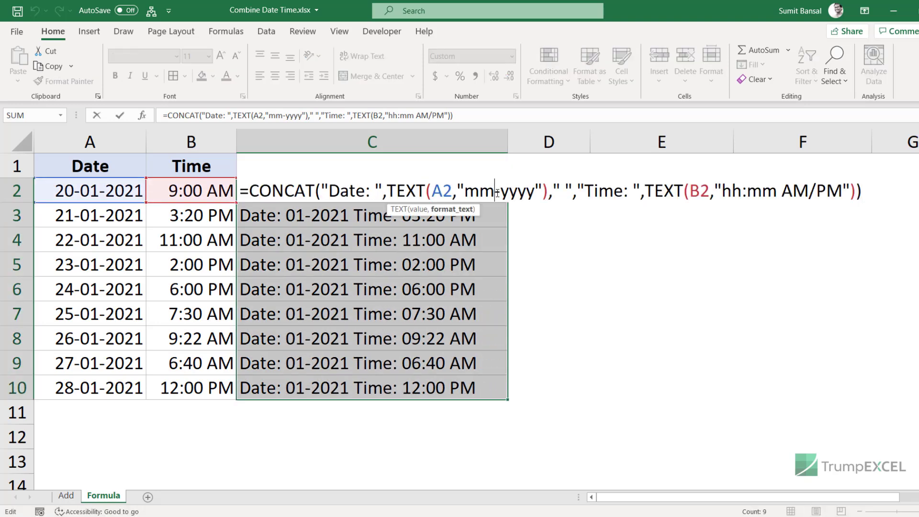
pyautogui.write('m')
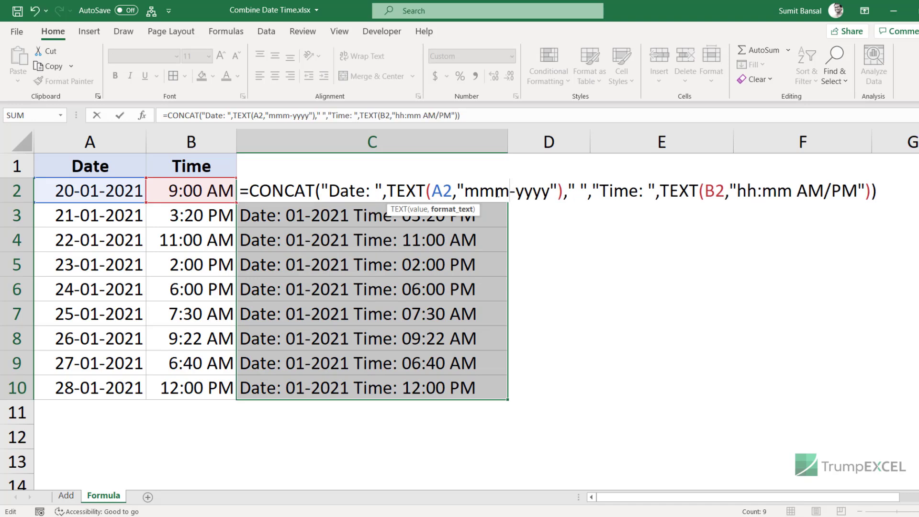
pyautogui.press('Return')
pyautogui.click(506, 199)
pyautogui.doubleClick(508, 201)
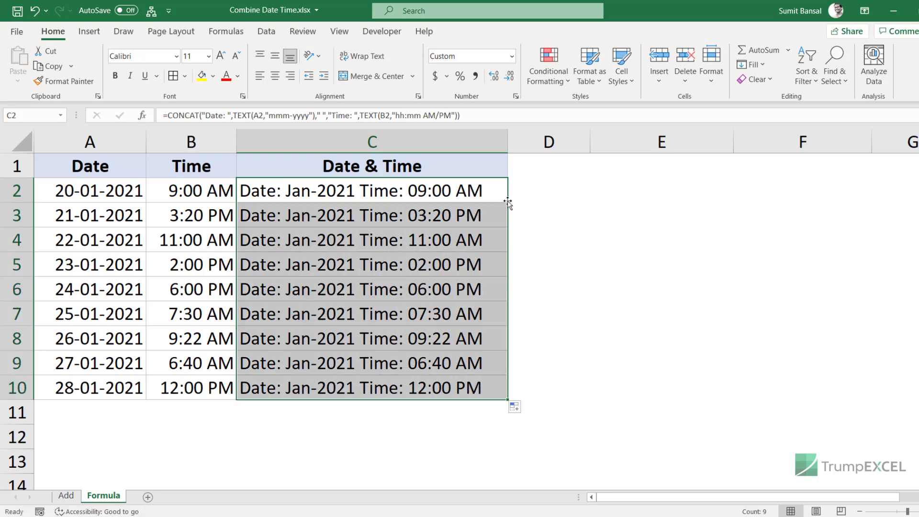